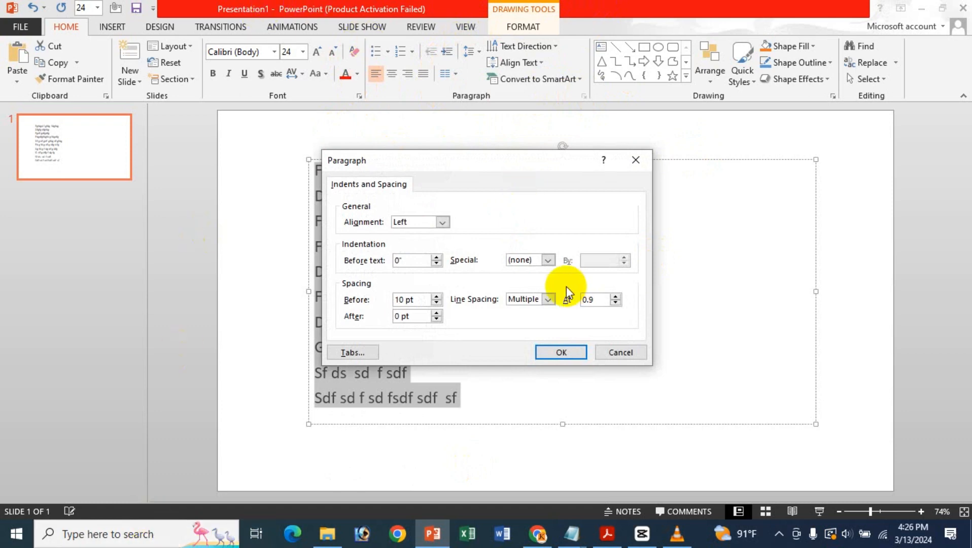
# - Show the available alignment options in the Paragraph dialog and close the dialog
pyautogui.click(399, 223)
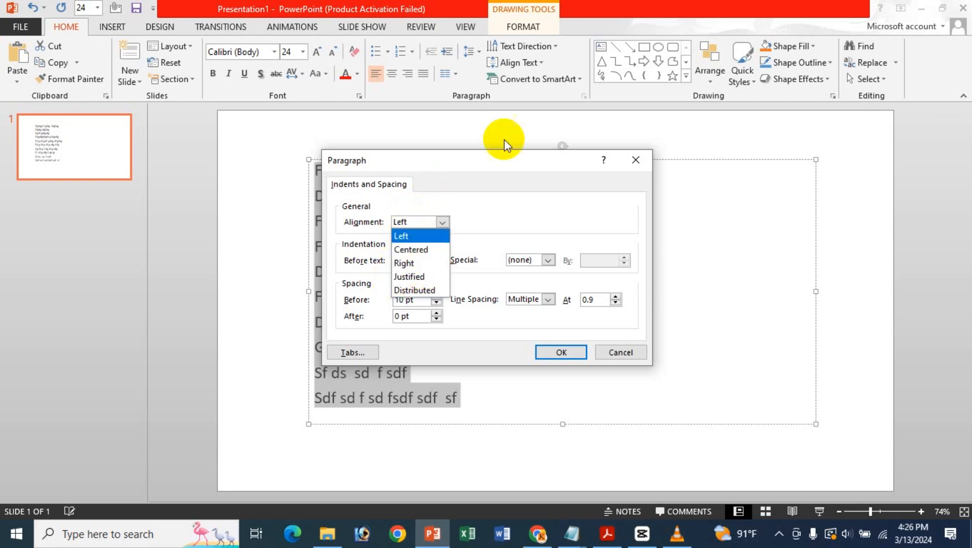
pyautogui.click(637, 154)
pyautogui.click(637, 154)
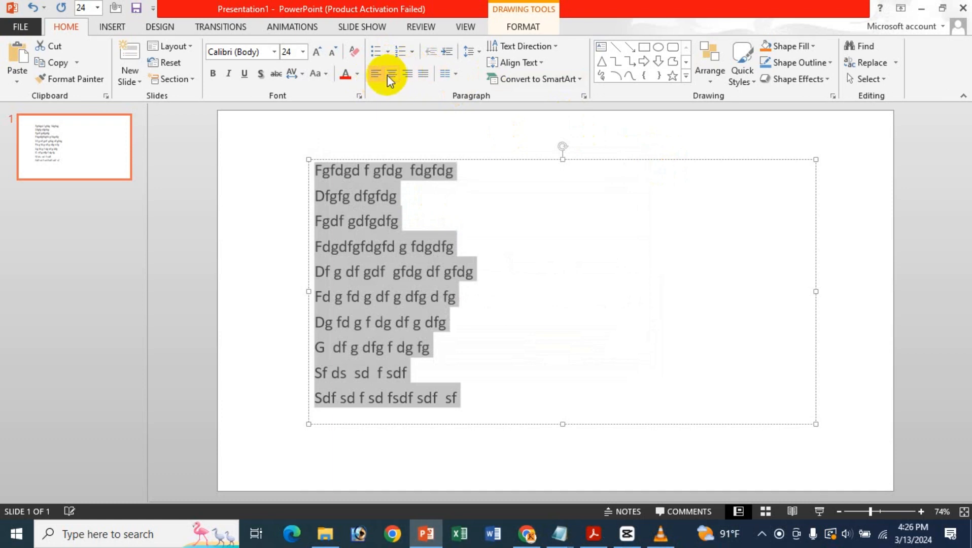
# - Try centered, right, left and justified alignment on the selected text
pyautogui.click(387, 75)
pyautogui.click(411, 73)
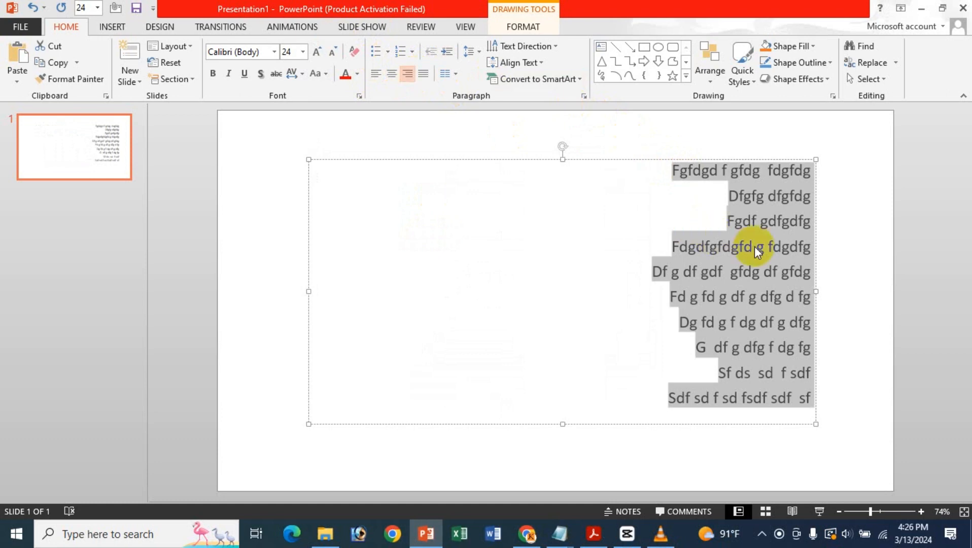
pyautogui.click(374, 76)
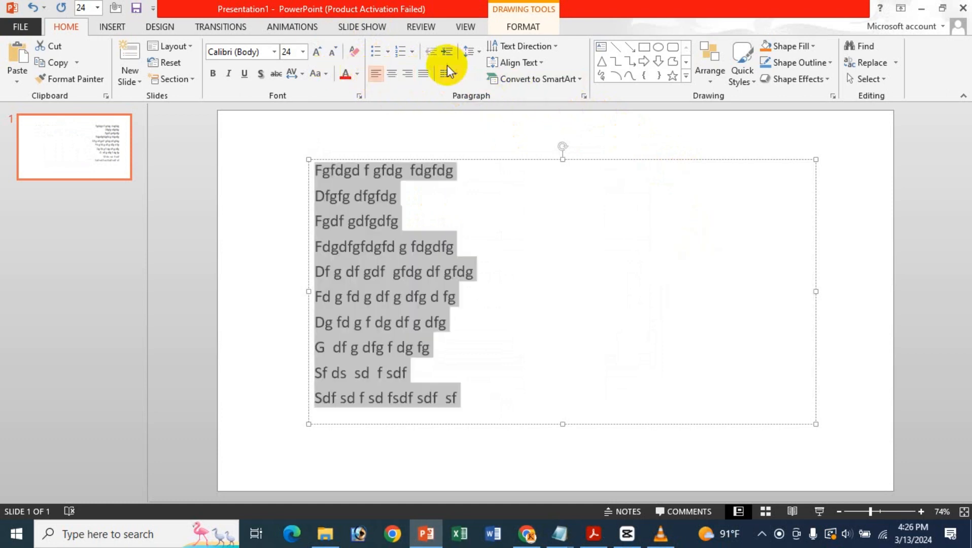
pyautogui.click(425, 74)
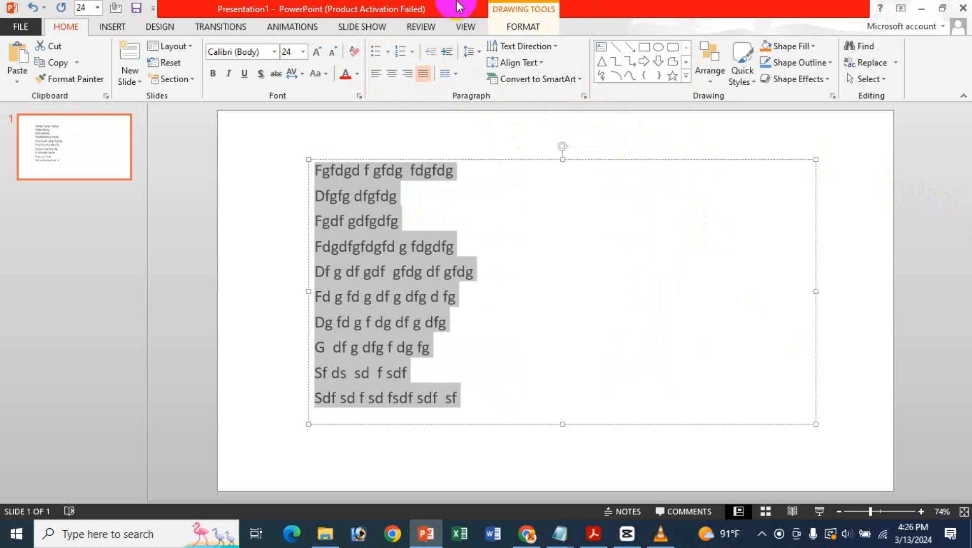
# - Set the selected text's alignment to Left in the Paragraph settings and apply it
pyautogui.click(583, 96)
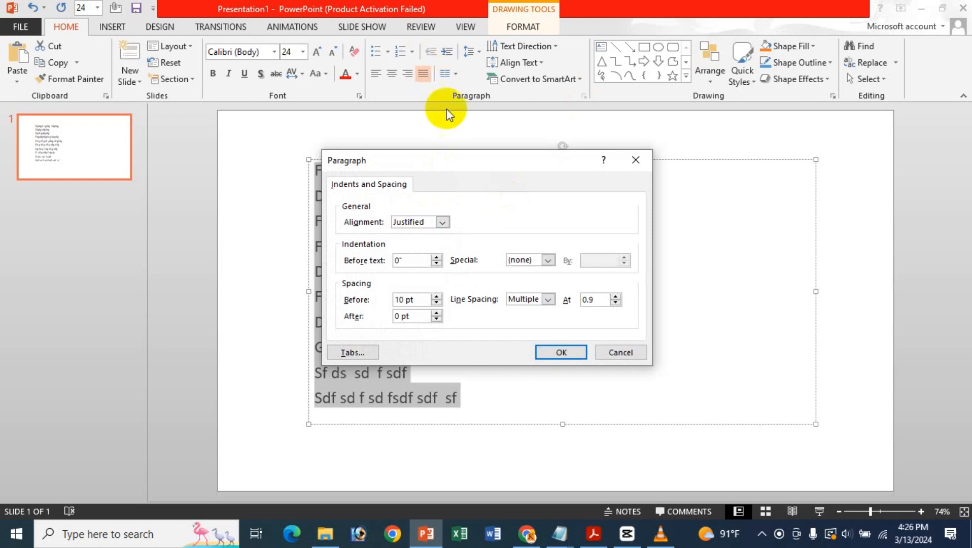
pyautogui.click(443, 222)
pyautogui.click(441, 223)
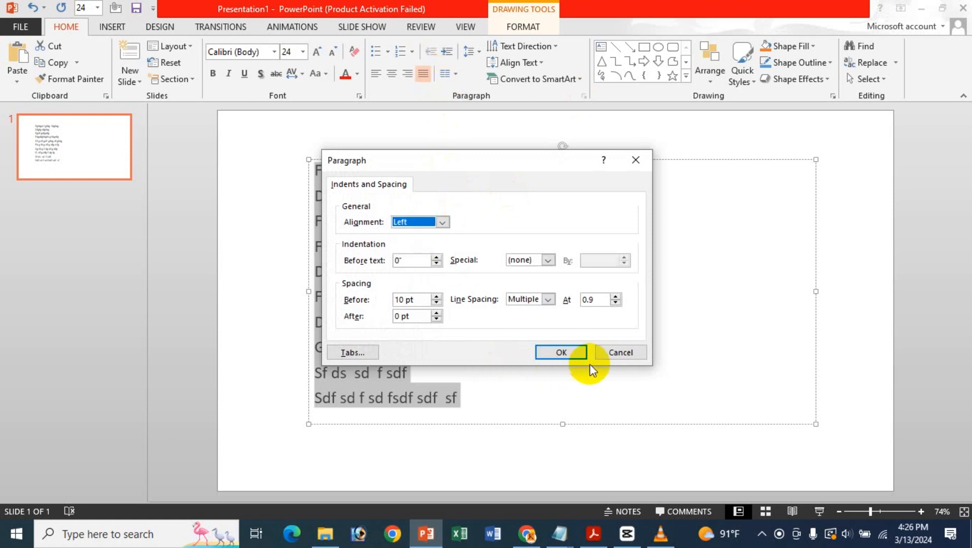
pyautogui.click(575, 355)
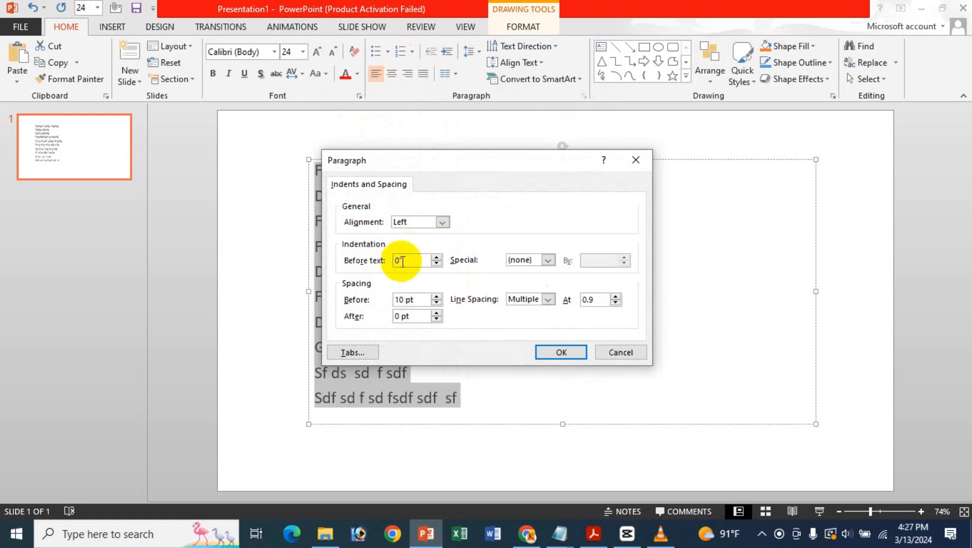
# - Set the selected paragraphs' indentation before text to 2" and apply it
pyautogui.click(438, 257)
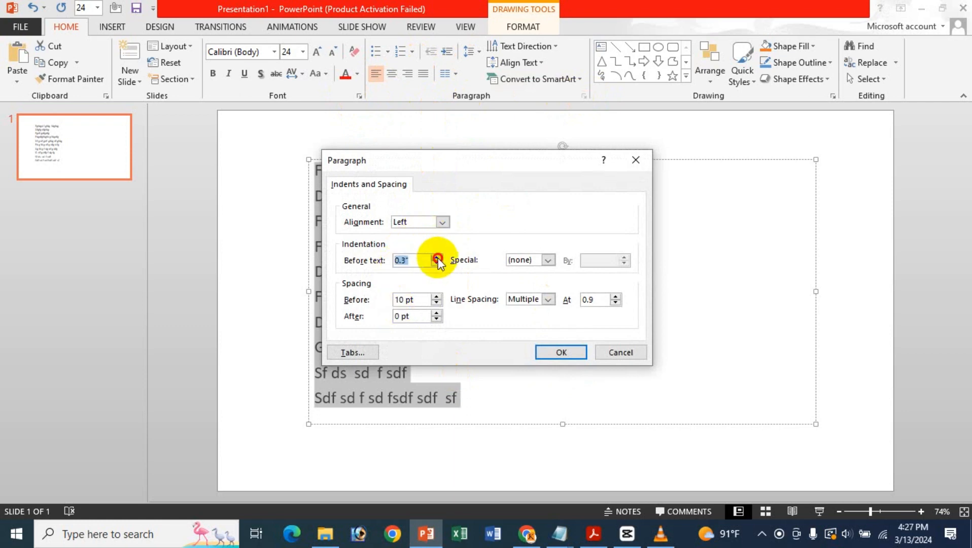
pyautogui.click(439, 257)
pyautogui.click(580, 352)
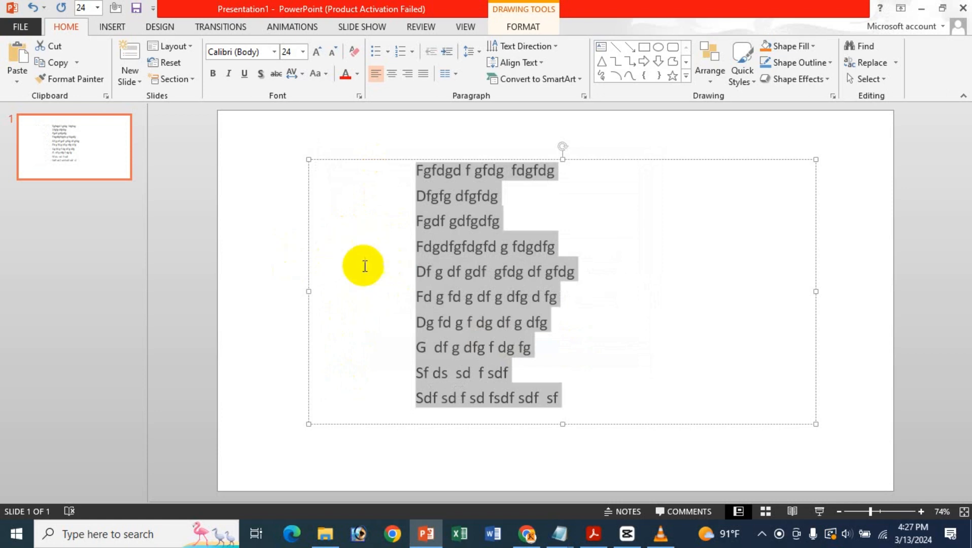
# - Set the indentation before text to 0" in the Paragraph settings and apply it
pyautogui.click(585, 95)
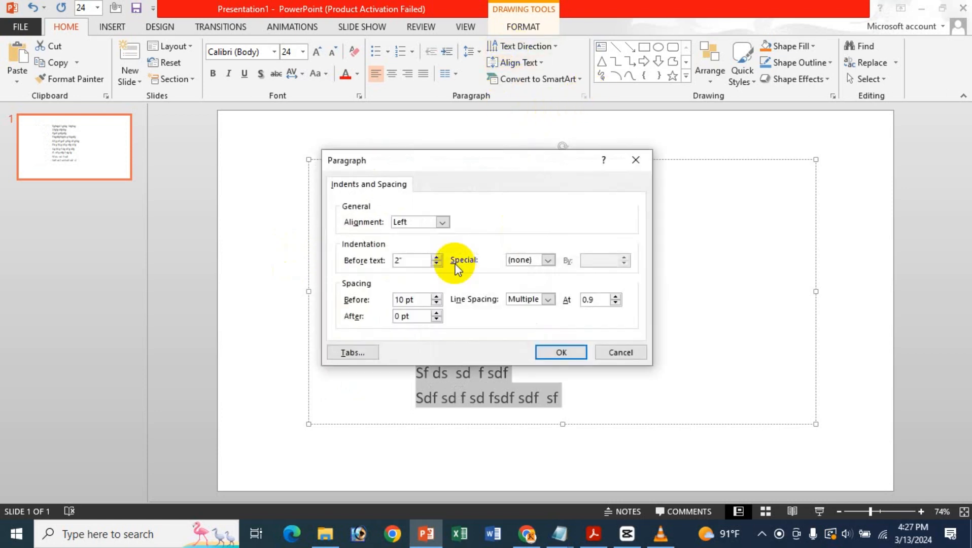
pyautogui.click(435, 263)
pyautogui.click(435, 263)
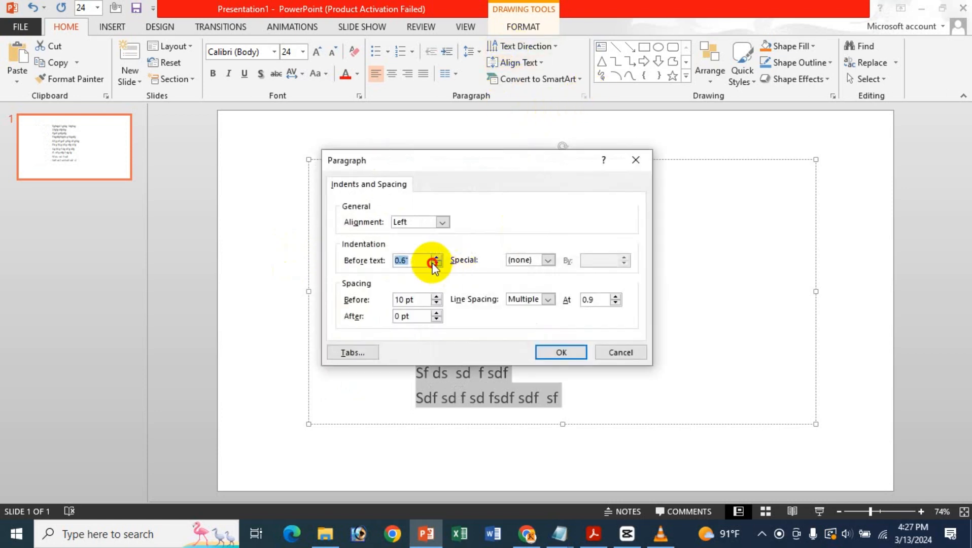
pyautogui.click(435, 263)
pyautogui.click(435, 263)
pyautogui.click(561, 352)
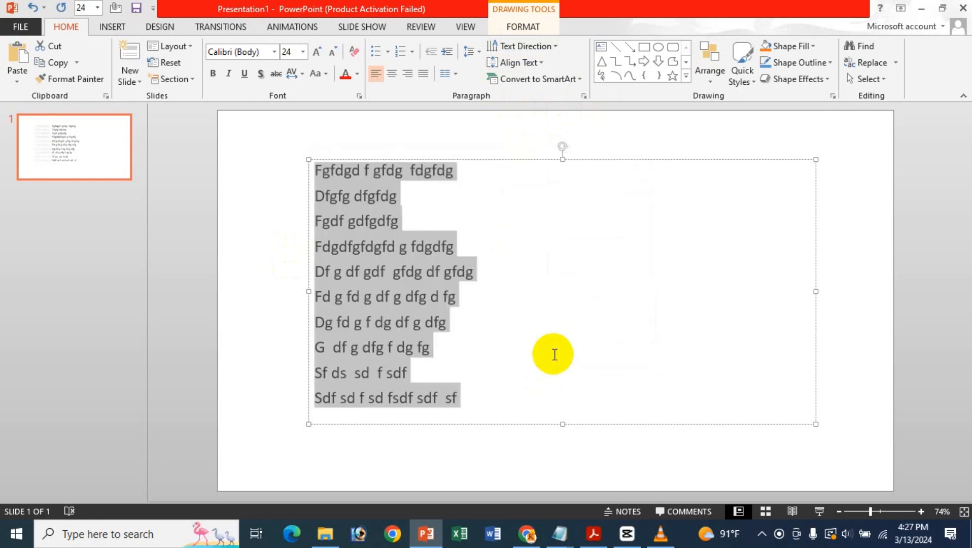
pyautogui.click(450, 74)
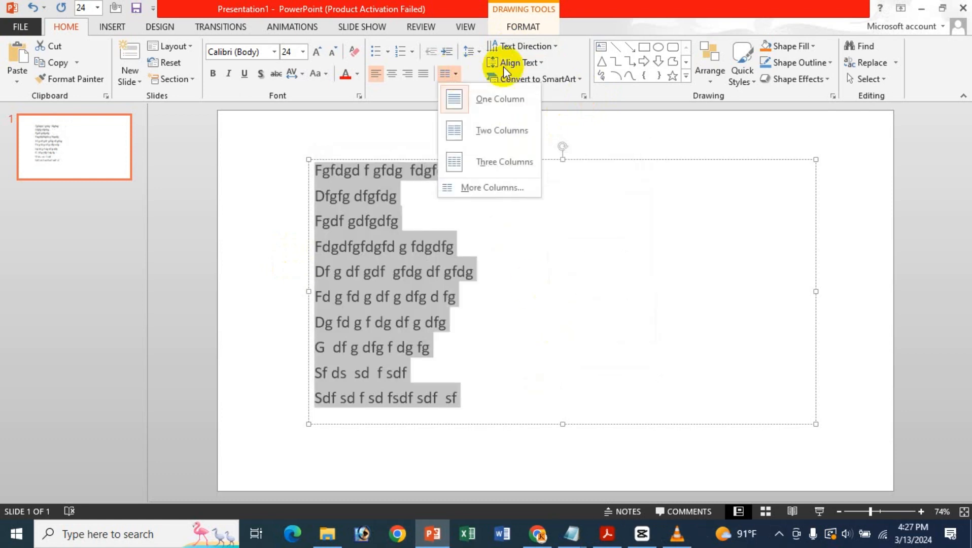
pyautogui.click(459, 3)
# - Apply a First line special indentation of 0.5" to the selected paragraphs
pyautogui.click(584, 96)
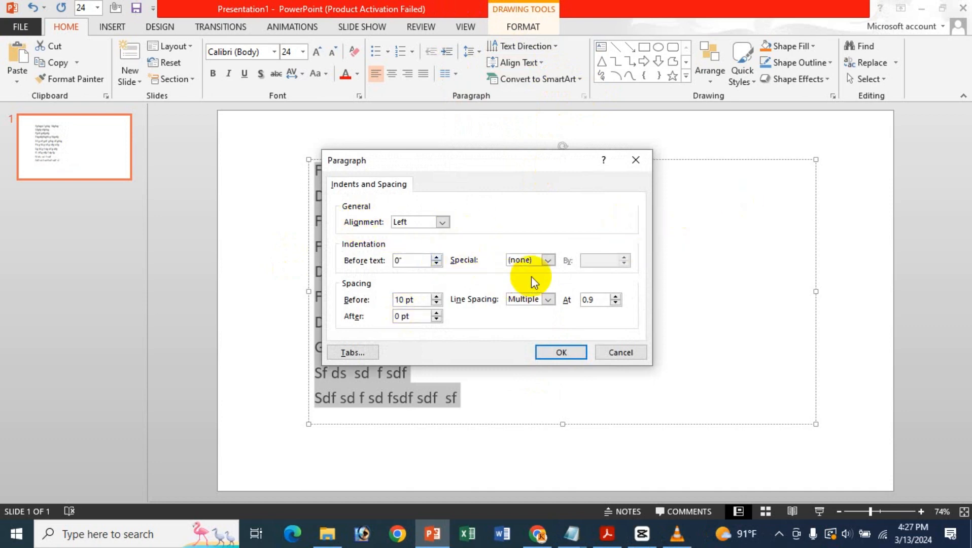
pyautogui.click(528, 261)
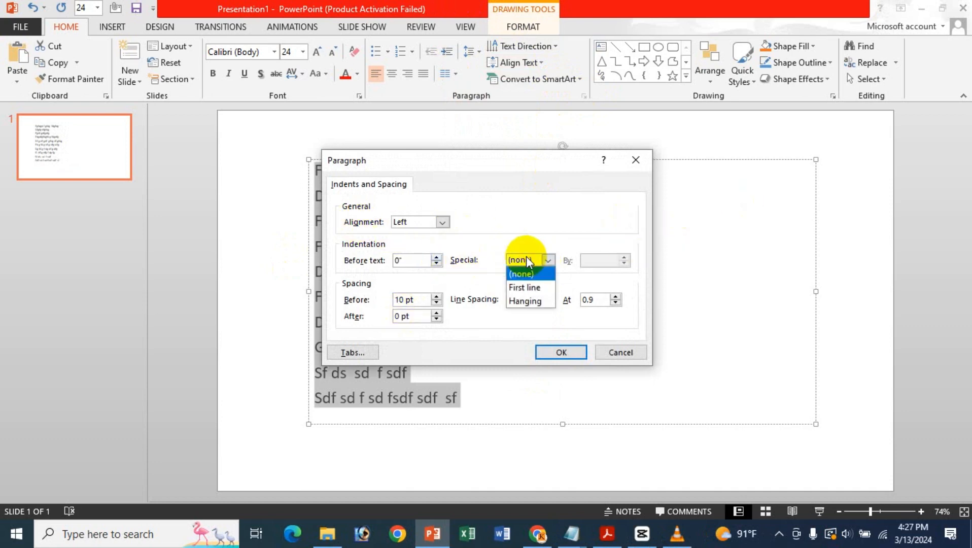
pyautogui.click(528, 287)
pyautogui.click(561, 351)
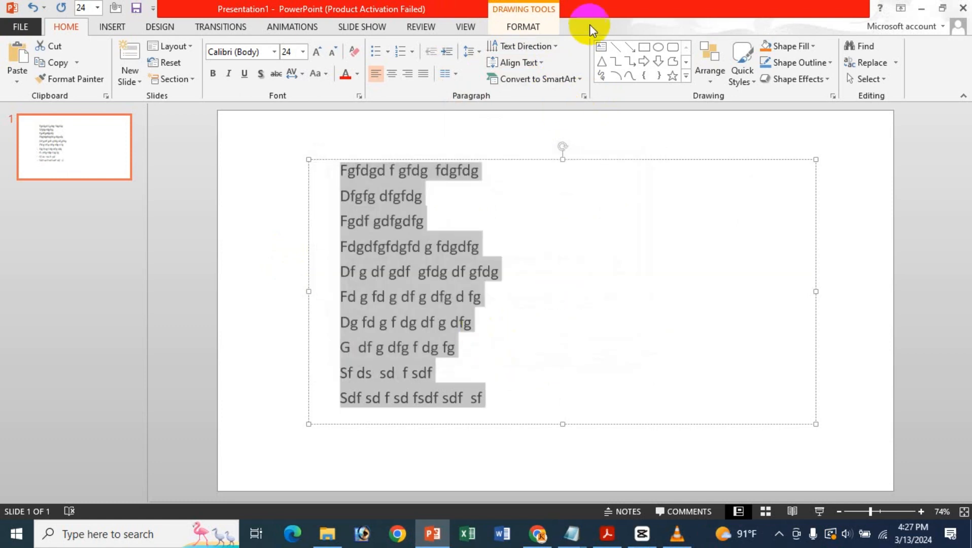
# - Change the selected paragraphs' special indentation to Hanging by 0.5" and apply it
pyautogui.click(585, 94)
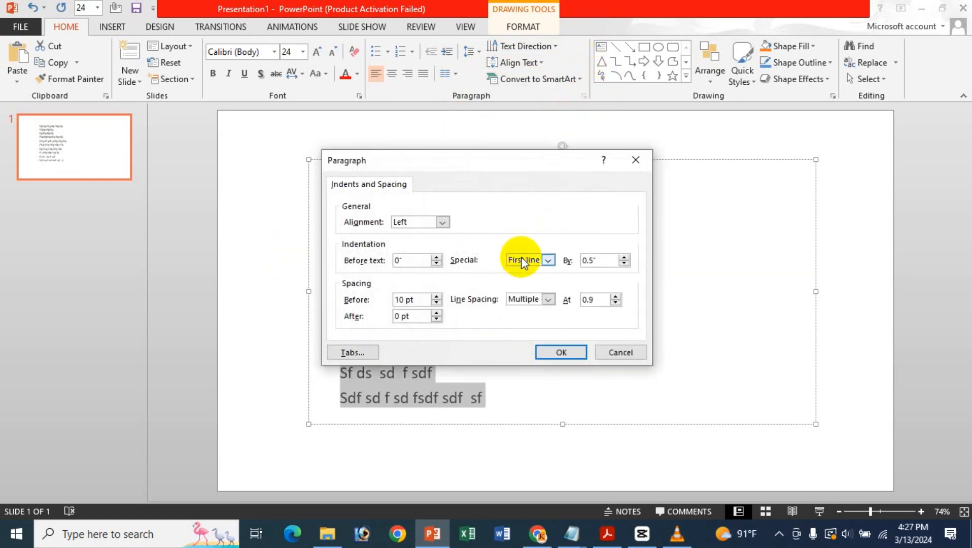
pyautogui.click(522, 259)
pyautogui.click(528, 302)
pyautogui.click(561, 352)
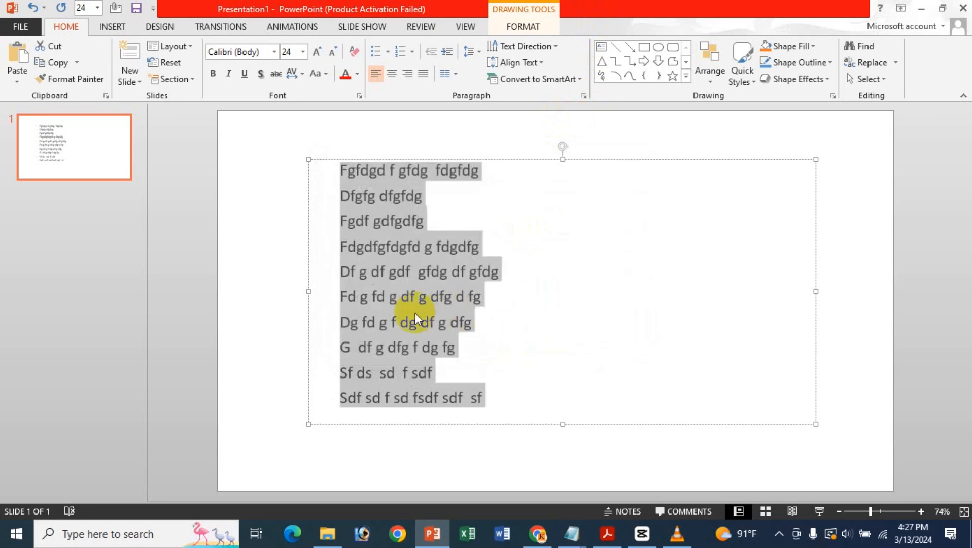
pyautogui.click(585, 95)
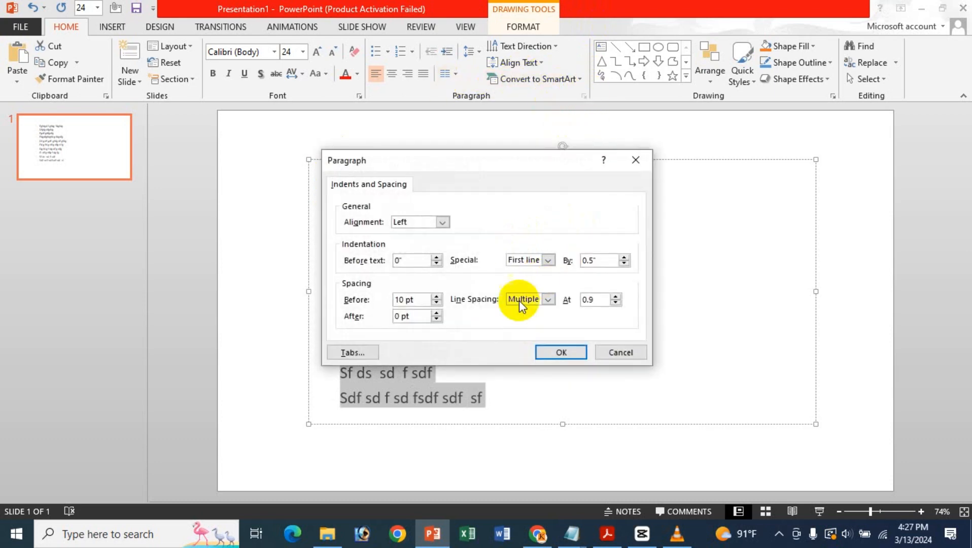
pyautogui.click(530, 260)
pyautogui.click(522, 299)
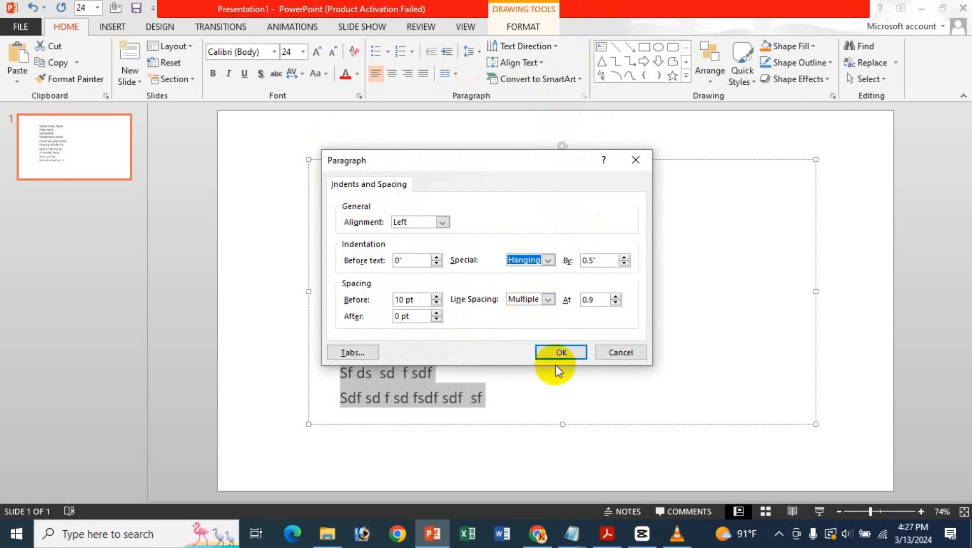
pyautogui.click(562, 353)
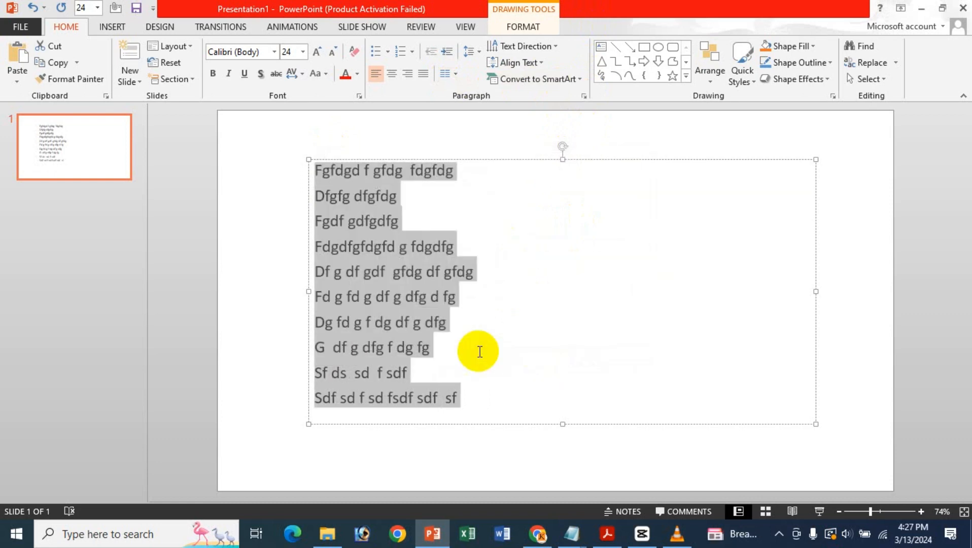
# - Keep the special indentation as Hanging, set its amount to 2.2" and apply it
pyautogui.click(584, 95)
pyautogui.click(531, 260)
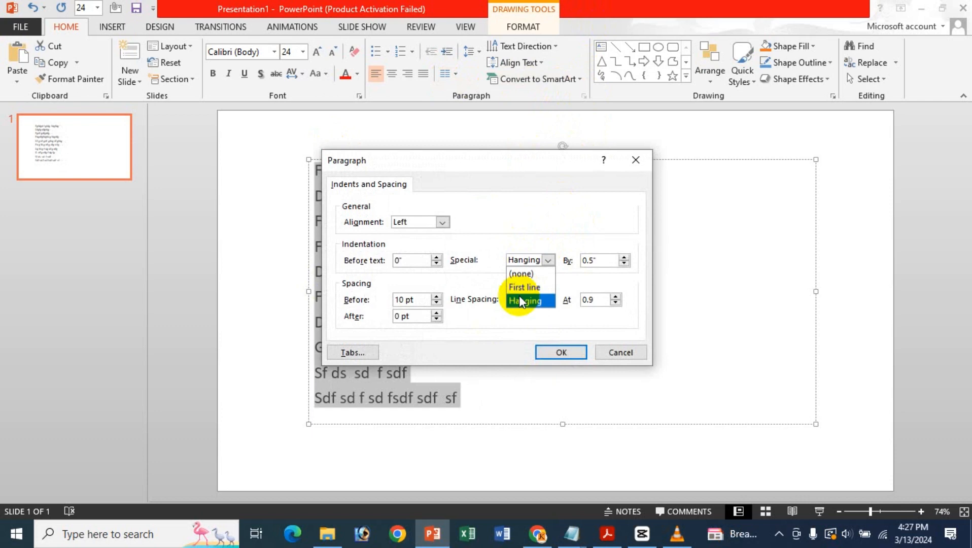
pyautogui.click(527, 265)
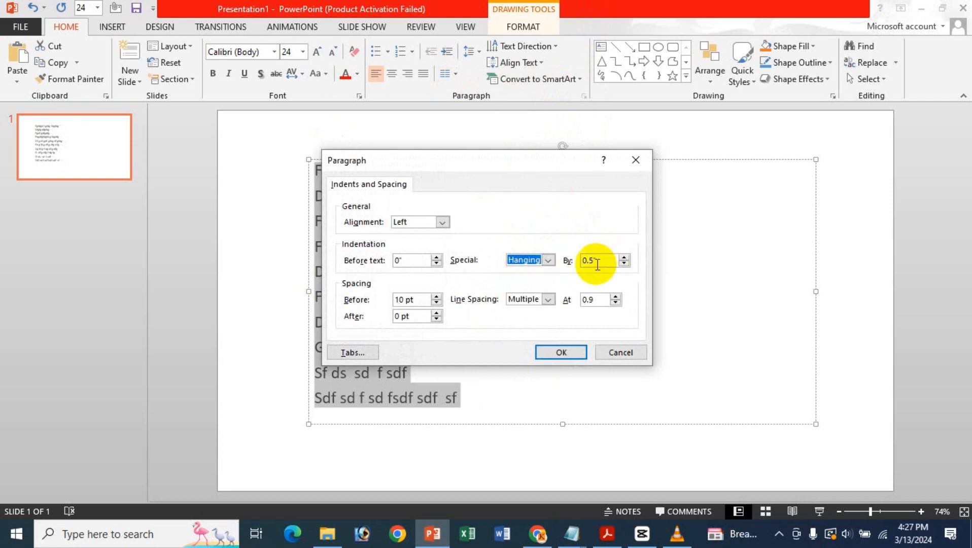
pyautogui.click(624, 257)
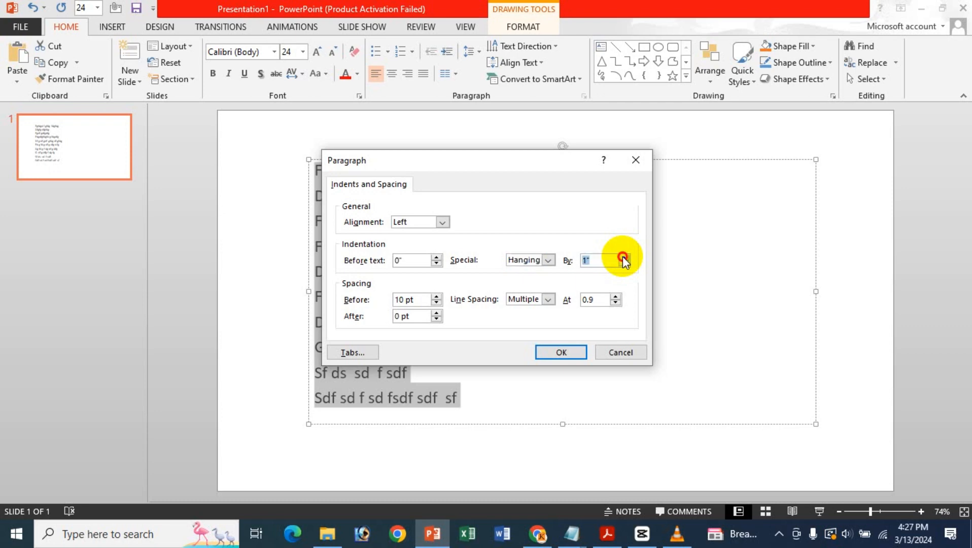
pyautogui.click(561, 351)
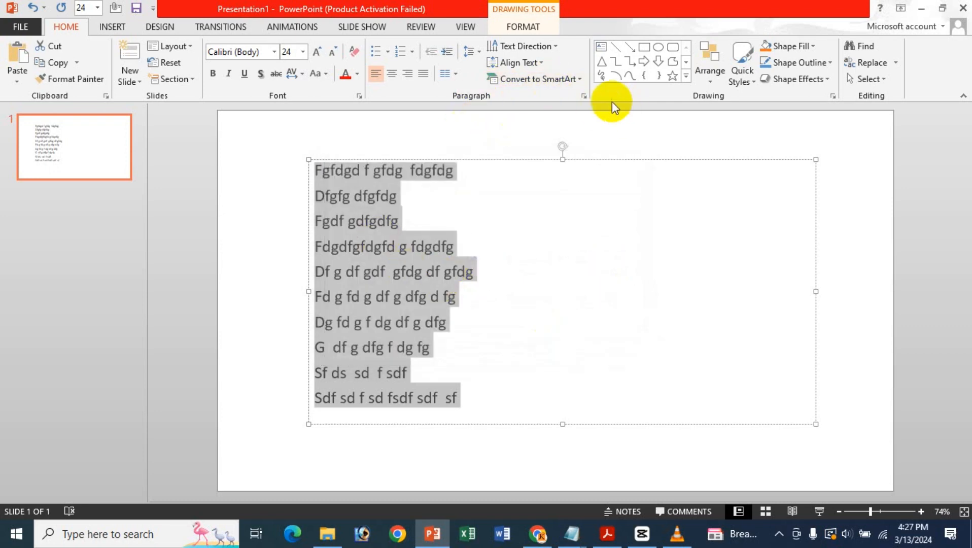
# - Set the hanging indentation amount to 0.5" in the Paragraph settings
pyautogui.click(584, 95)
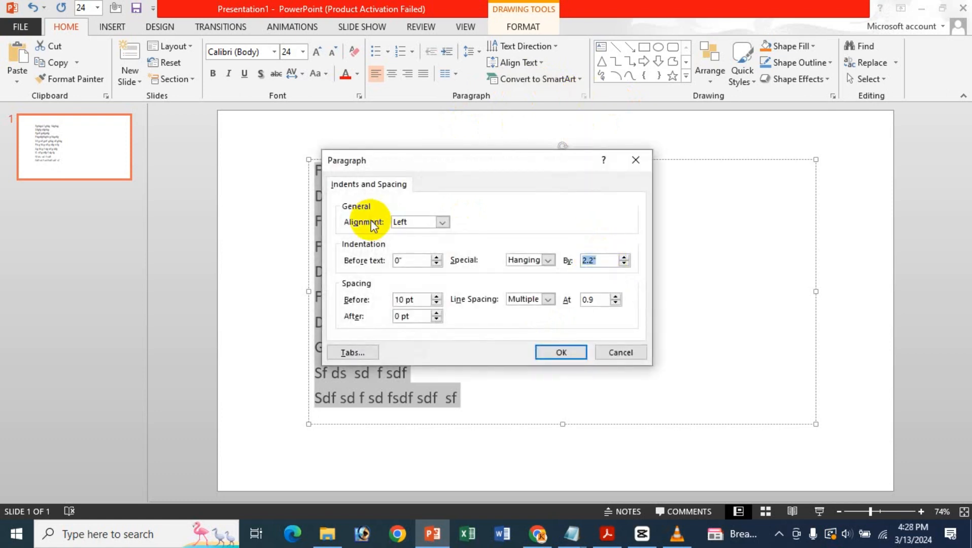
pyautogui.write('0.5')
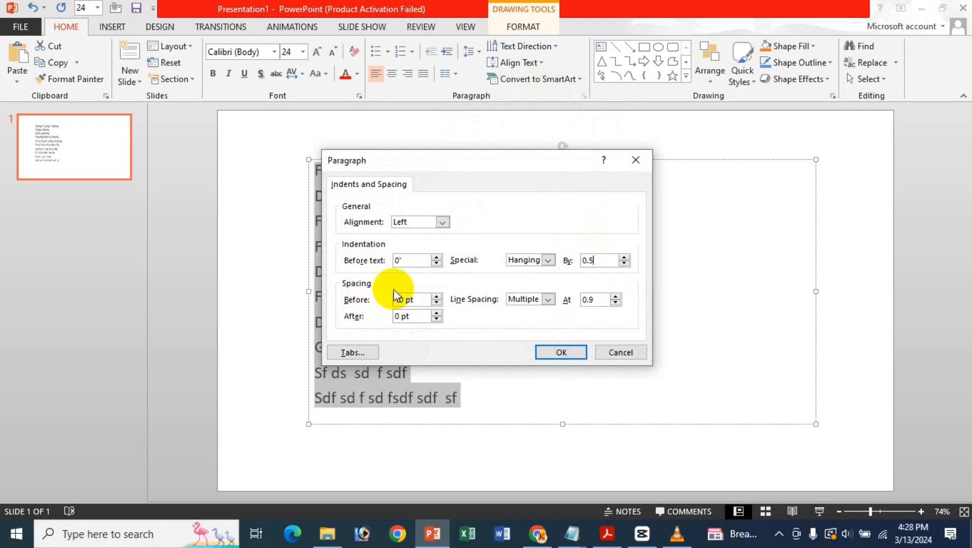
pyautogui.click(425, 261)
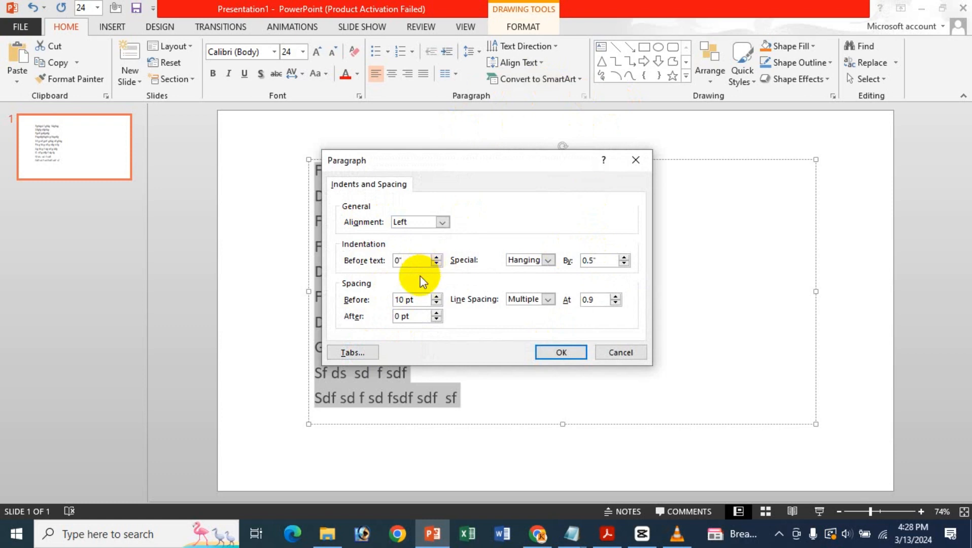
# - Set the spacing before paragraphs to 138 pt and apply the settings to the selected text
pyautogui.click(437, 297)
pyautogui.click(437, 297)
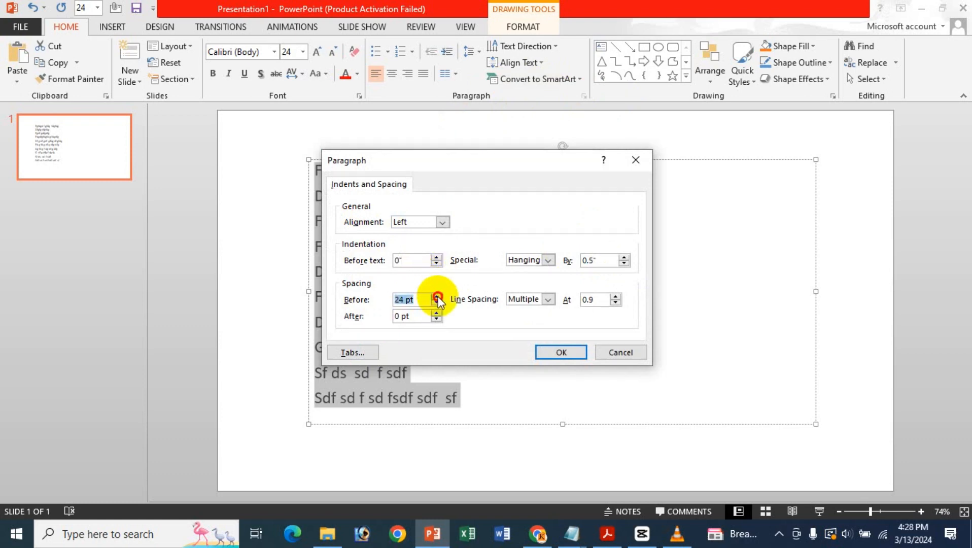
pyautogui.click(437, 297)
pyautogui.click(549, 349)
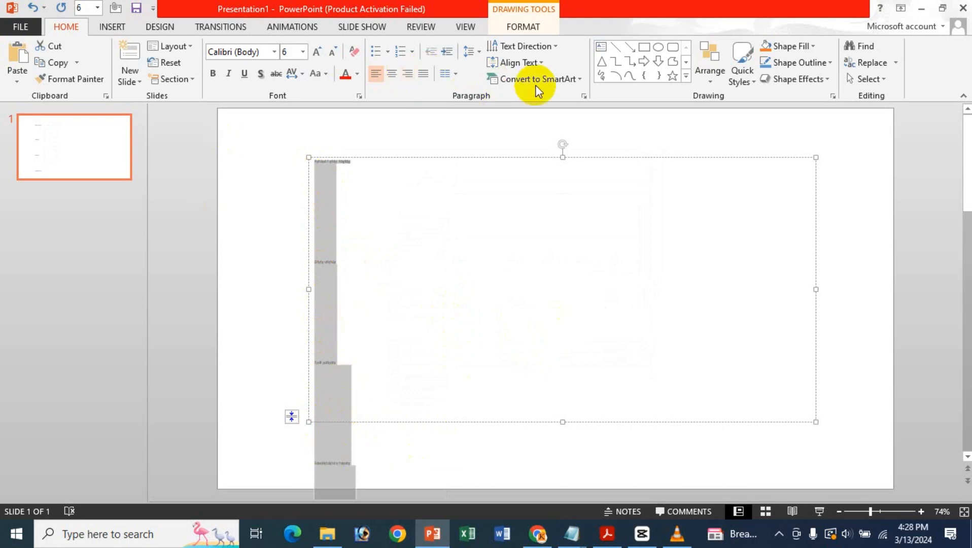
# - Set the spacing before the selected paragraphs to 10 pt and apply it
pyautogui.click(584, 96)
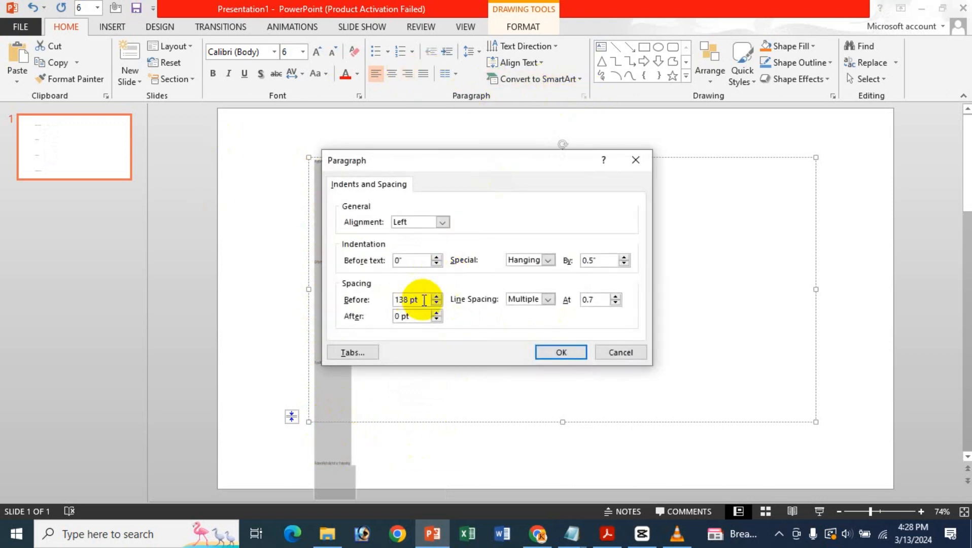
pyautogui.moveTo(406, 298); pyautogui.dragTo(282, 285)
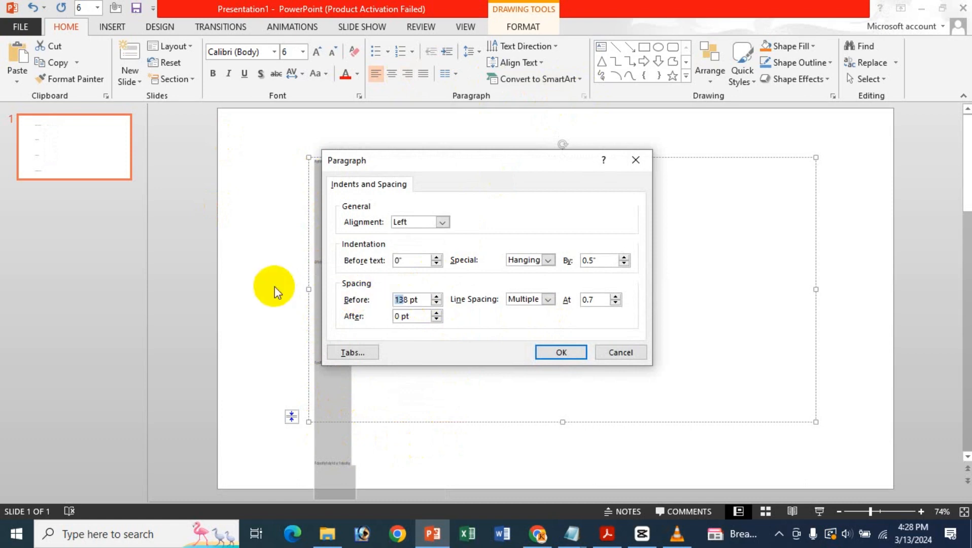
pyautogui.press('Delete')
pyautogui.press('Delete')
pyautogui.write('10')
pyautogui.press('Return')
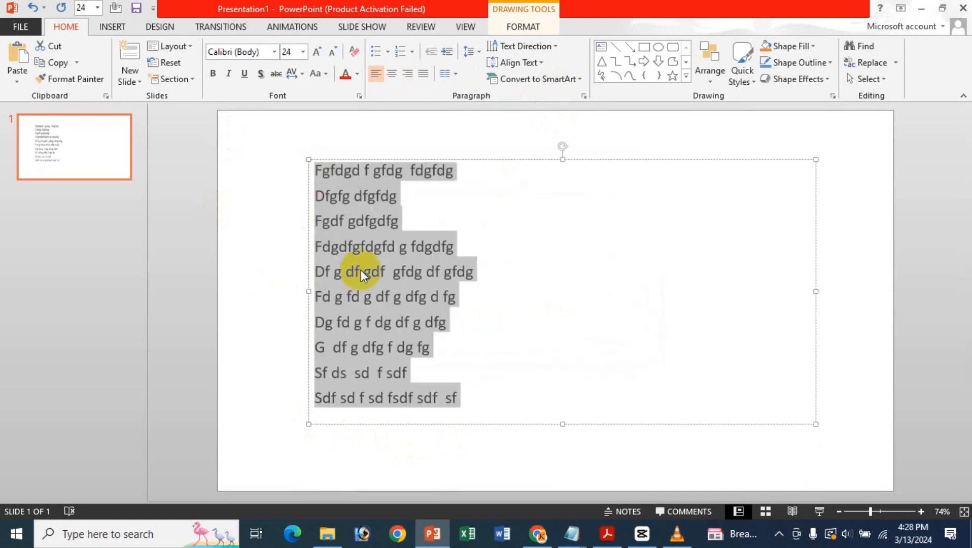
# - Try 55 pt spacing before the selected paragraphs and undo the change
pyautogui.click(585, 95)
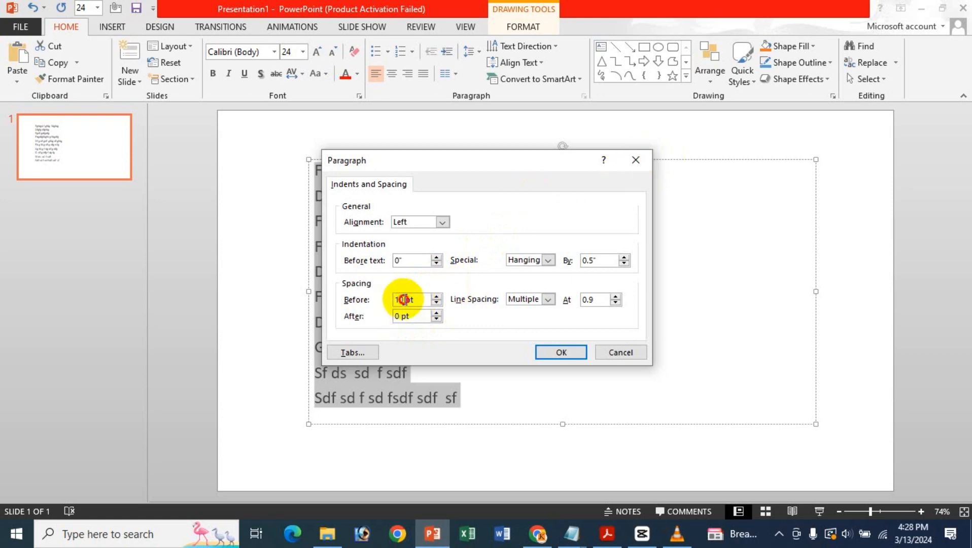
pyautogui.moveTo(403, 298); pyautogui.dragTo(383, 308)
pyautogui.write('55')
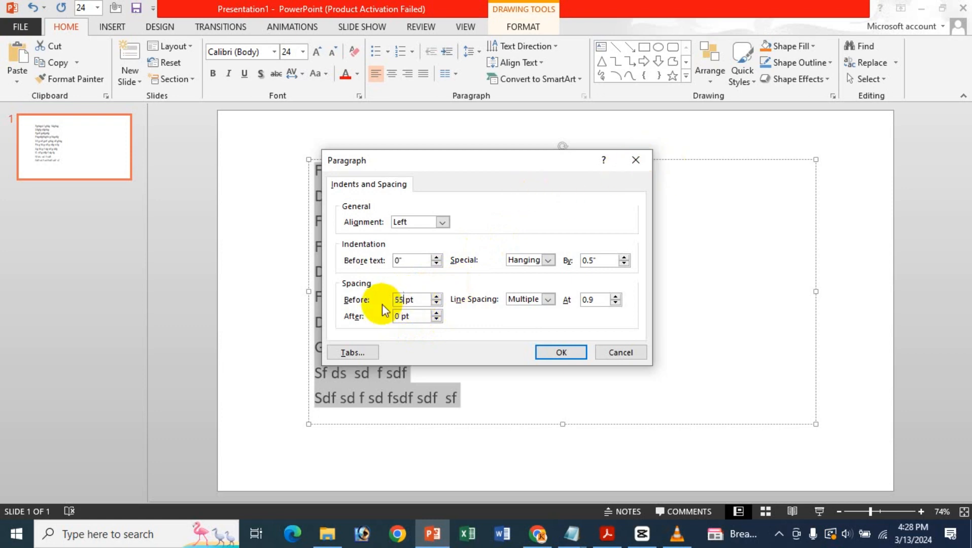
pyautogui.click(562, 353)
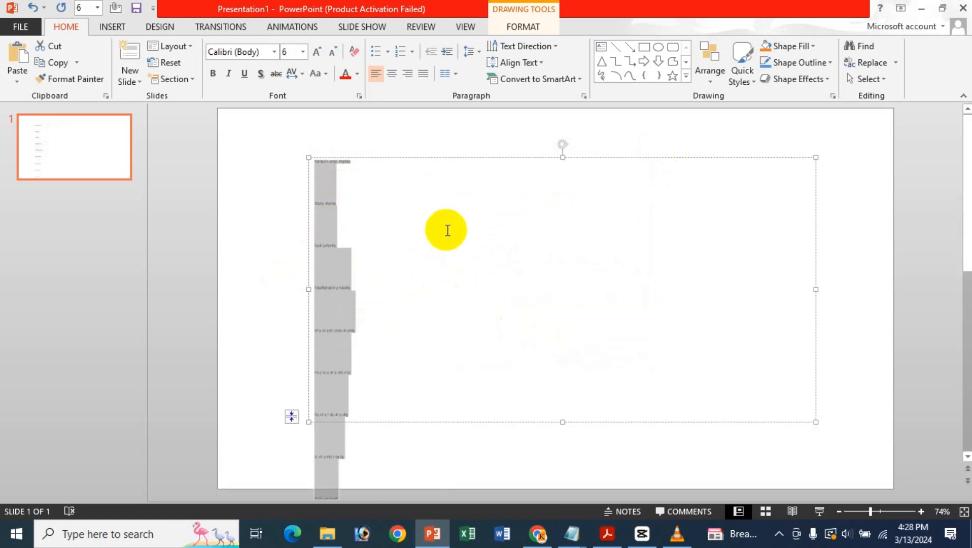
pyautogui.hotkey('ctrl', 'z')
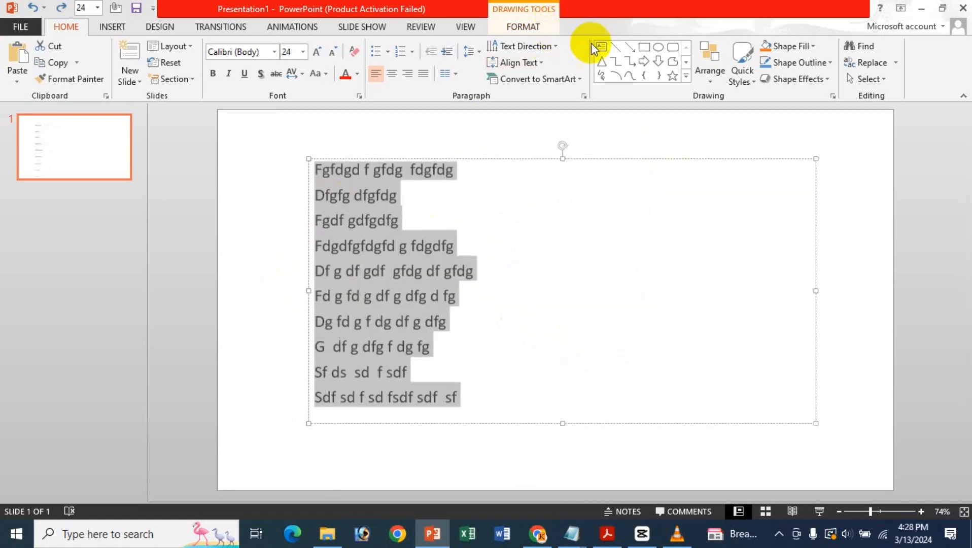
# - Try 42 pt spacing after the selected paragraphs and undo the change
pyautogui.click(583, 97)
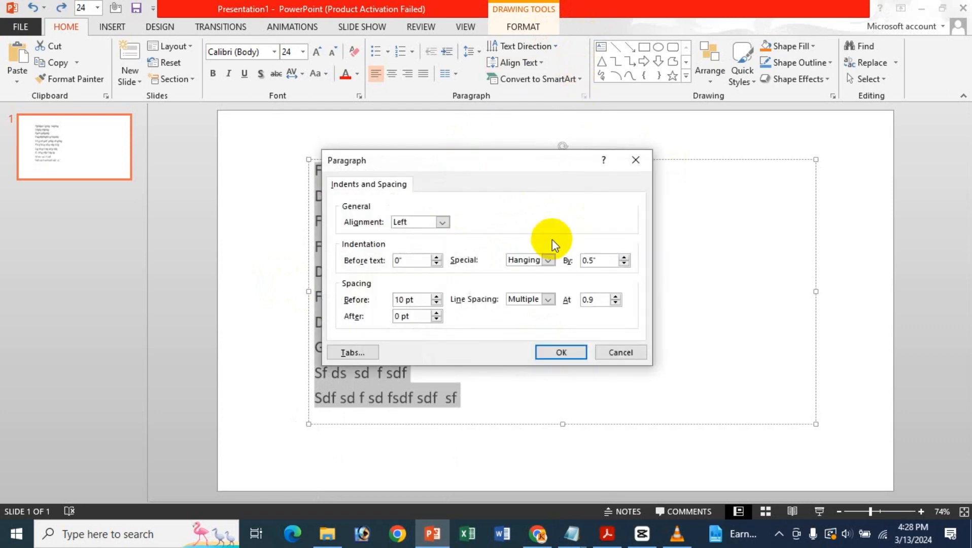
pyautogui.click(437, 315)
pyautogui.click(437, 315)
pyautogui.click(437, 315)
pyautogui.click(437, 315)
pyautogui.click(437, 314)
pyautogui.click(437, 314)
pyautogui.click(437, 314)
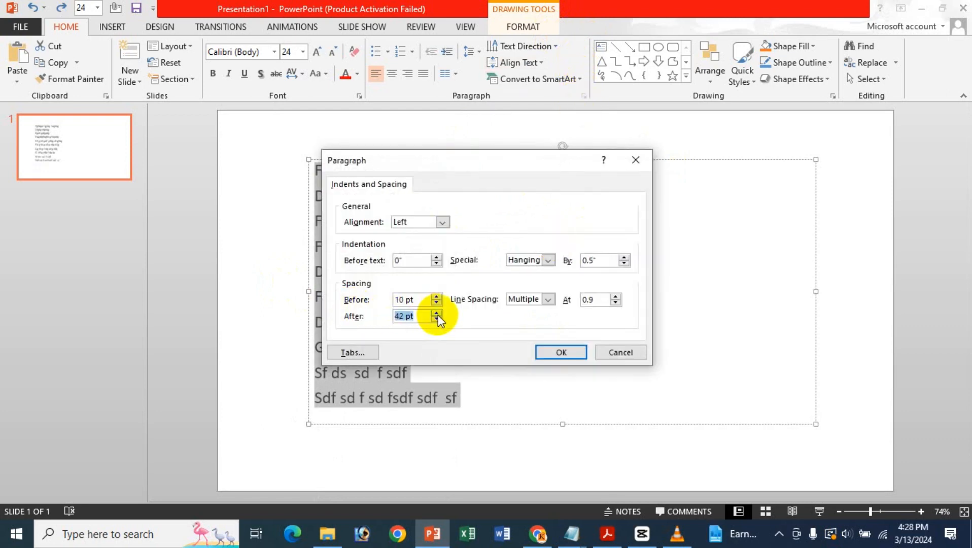
pyautogui.click(548, 351)
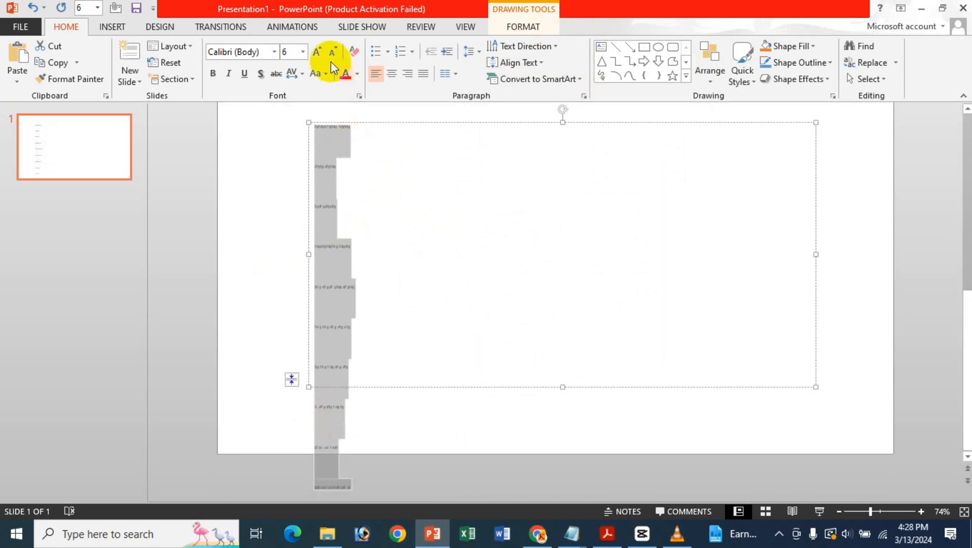
pyautogui.hotkey('ctrl', 'z')
pyautogui.rightClick(655, 169)
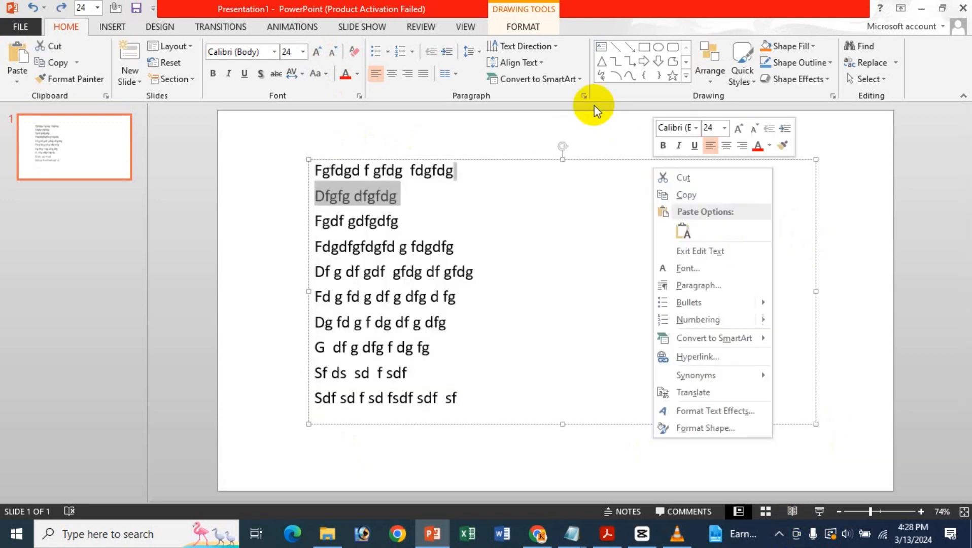
pyautogui.press('Escape')
pyautogui.click(586, 96)
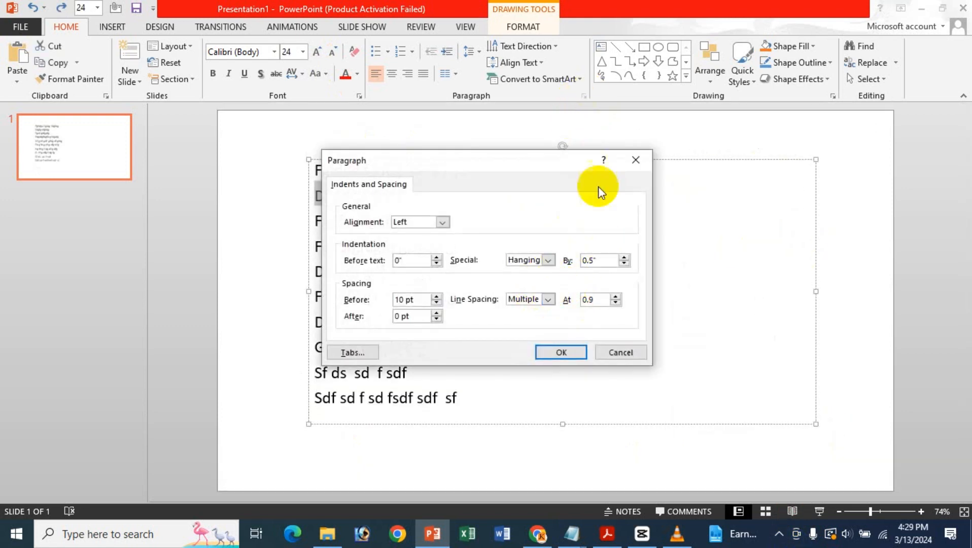
pyautogui.click(637, 161)
# - Select all the lines in the text box and apply Single line spacing to them
pyautogui.moveTo(482, 399); pyautogui.dragTo(312, 170)
pyautogui.click(581, 91)
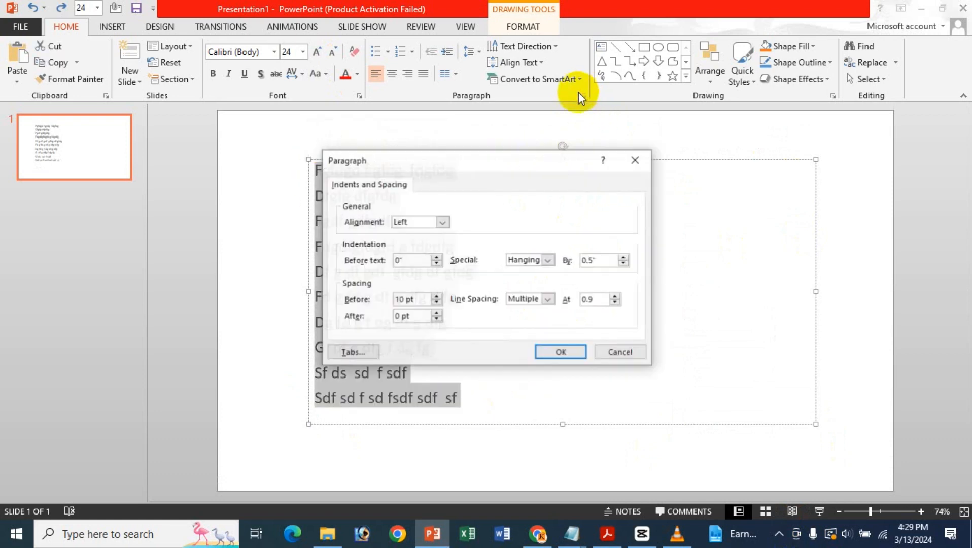
pyautogui.click(527, 300)
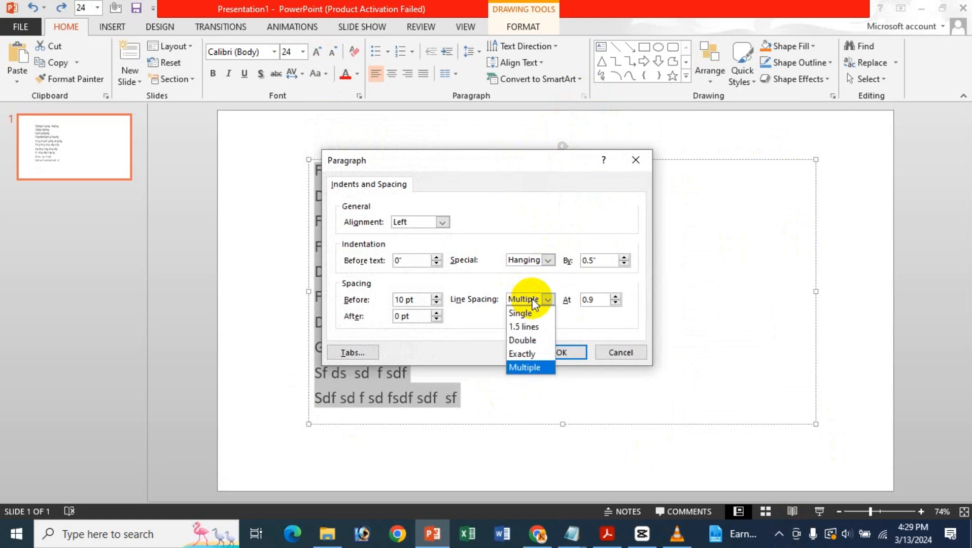
pyautogui.click(531, 315)
pyautogui.click(558, 352)
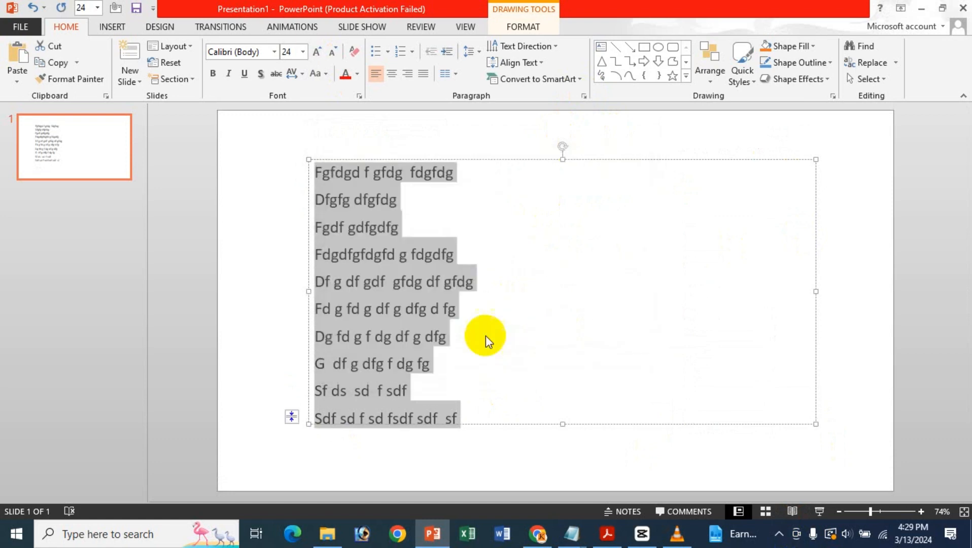
# - Change the selected text's line spacing to 1.5 lines and apply it
pyautogui.click(584, 95)
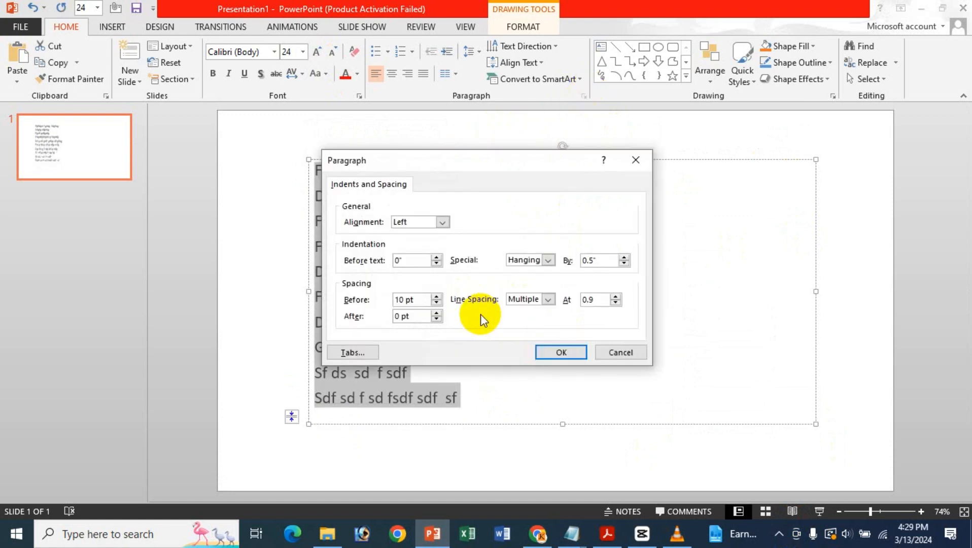
pyautogui.click(530, 300)
pyautogui.click(531, 326)
pyautogui.click(561, 351)
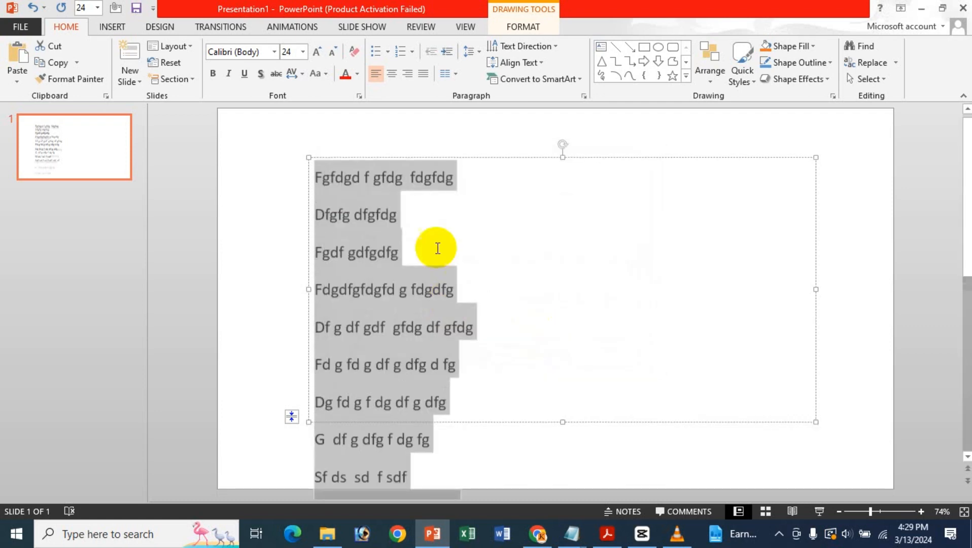
# - Set the selected text's line spacing to Multiple at 0.72 and apply it
pyautogui.click(584, 96)
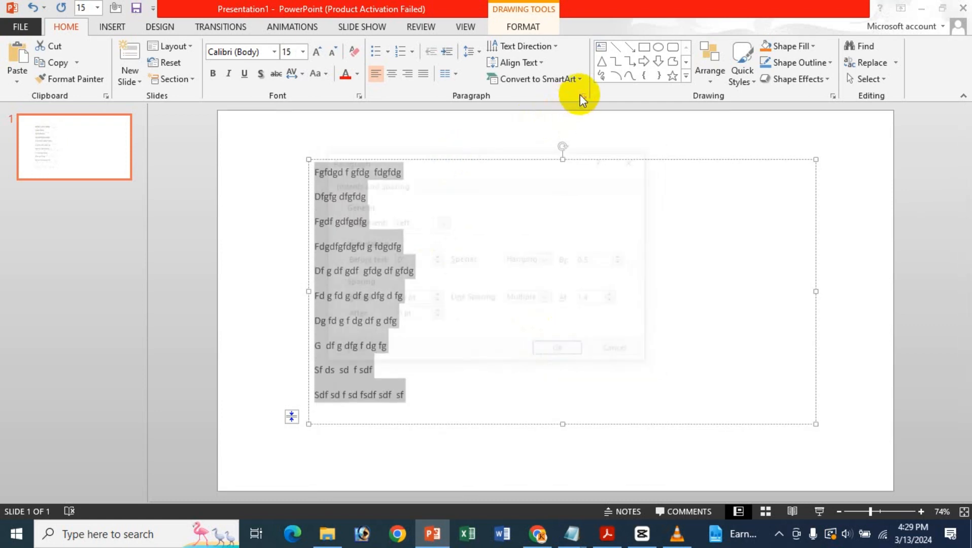
pyautogui.click(539, 300)
pyautogui.click(538, 367)
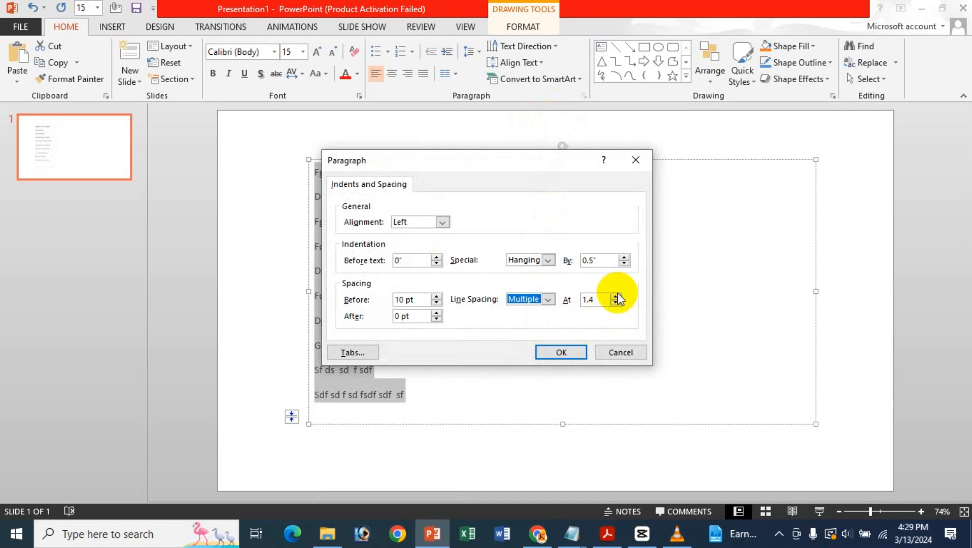
pyautogui.doubleClick(588, 299)
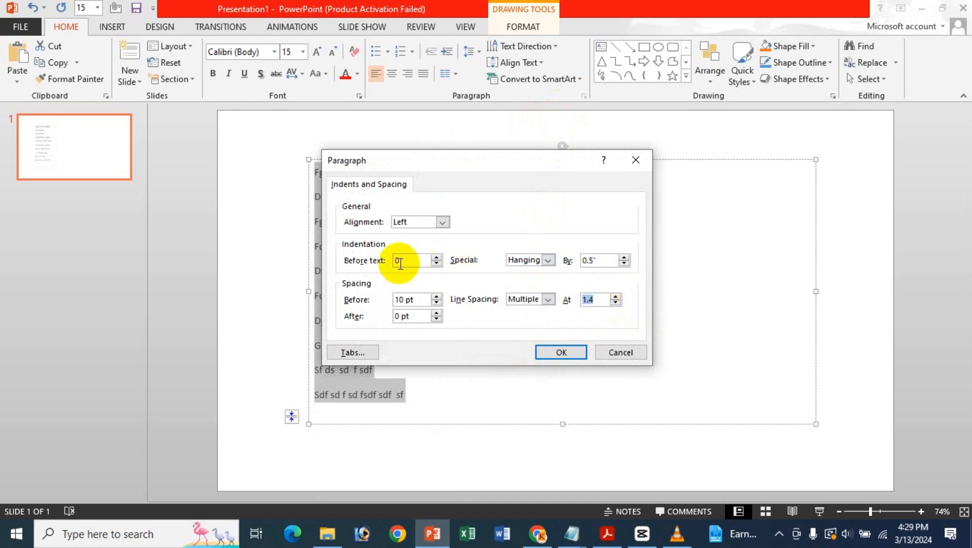
pyautogui.write('0.52')
pyautogui.click(565, 354)
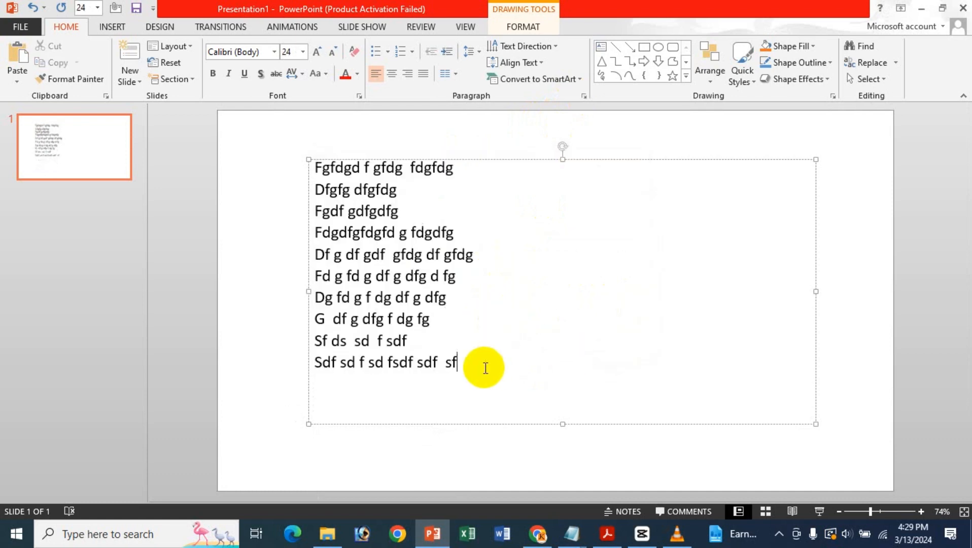
pyautogui.click(583, 97)
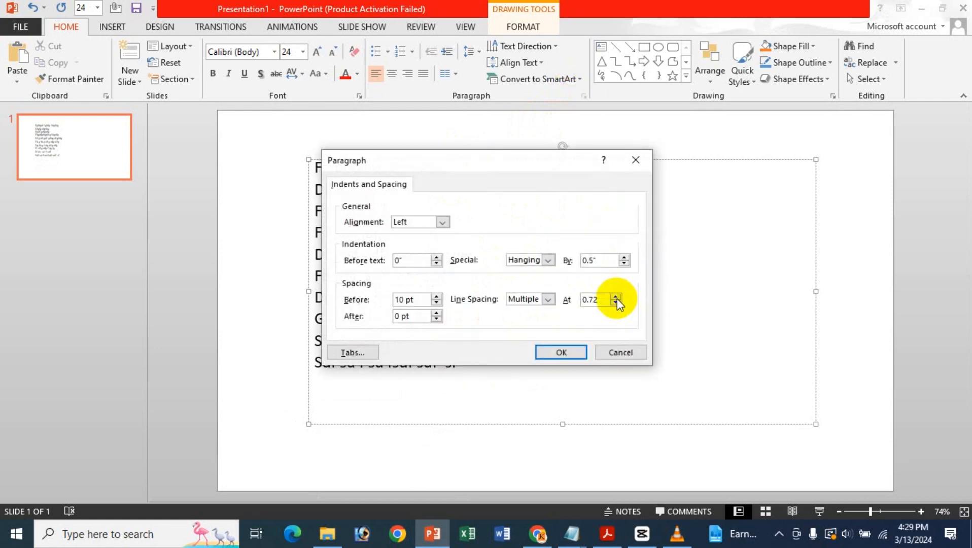
pyautogui.click(637, 163)
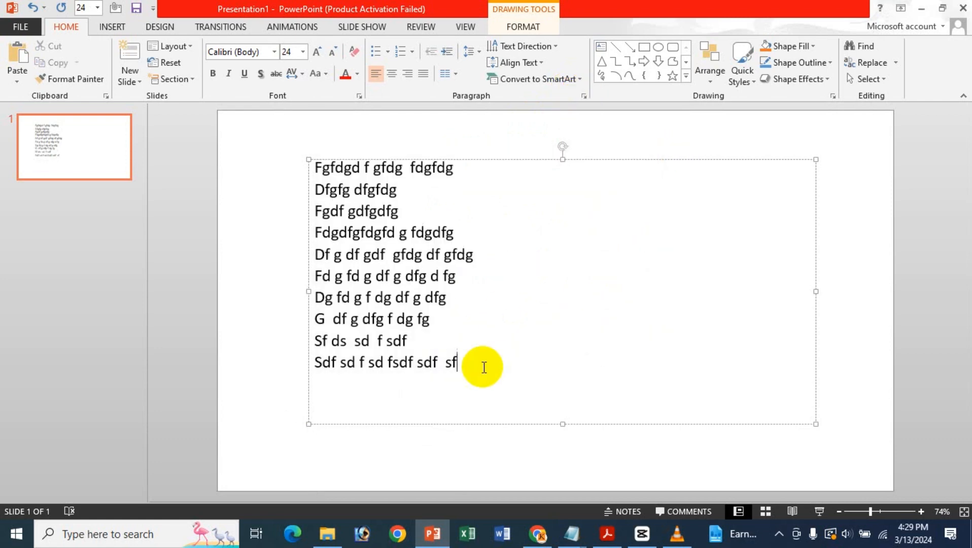
pyautogui.click(583, 96)
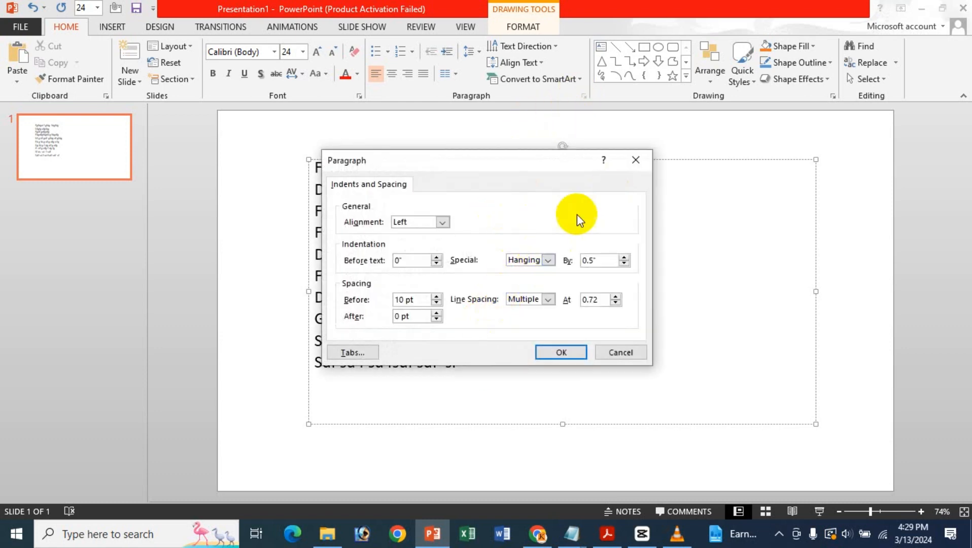
pyautogui.click(636, 160)
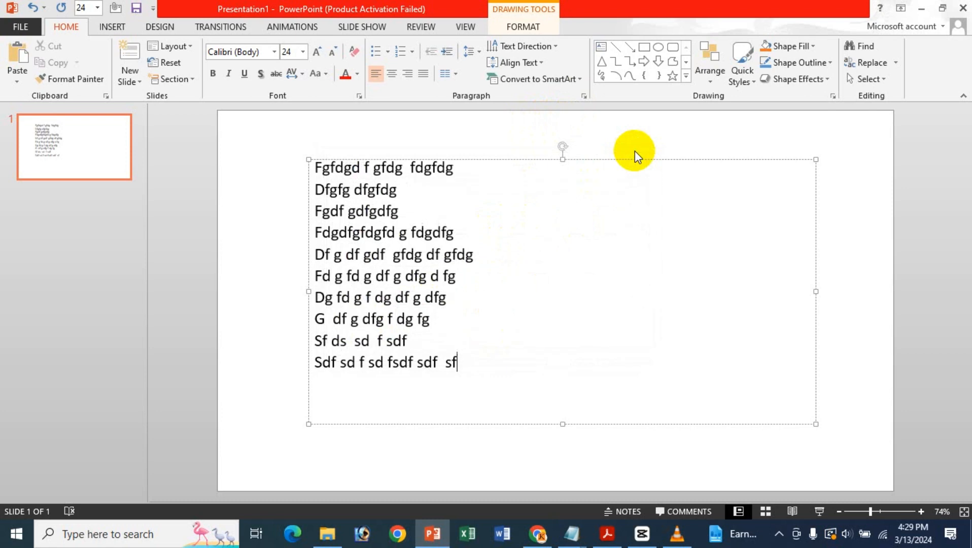
# - Switch to Adobe Acrobat Reader to show the PDF about indents and line spacing in PowerPoint
pyautogui.click(615, 541)
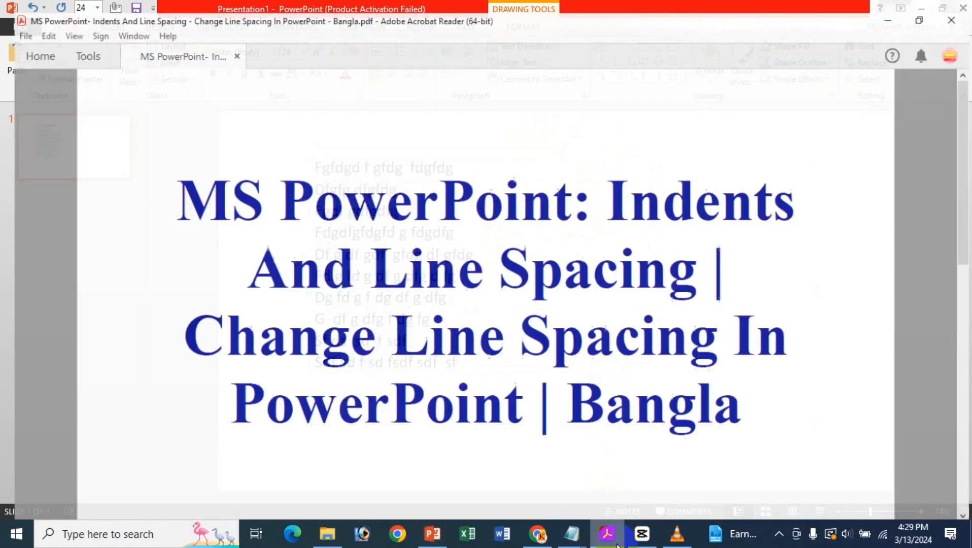